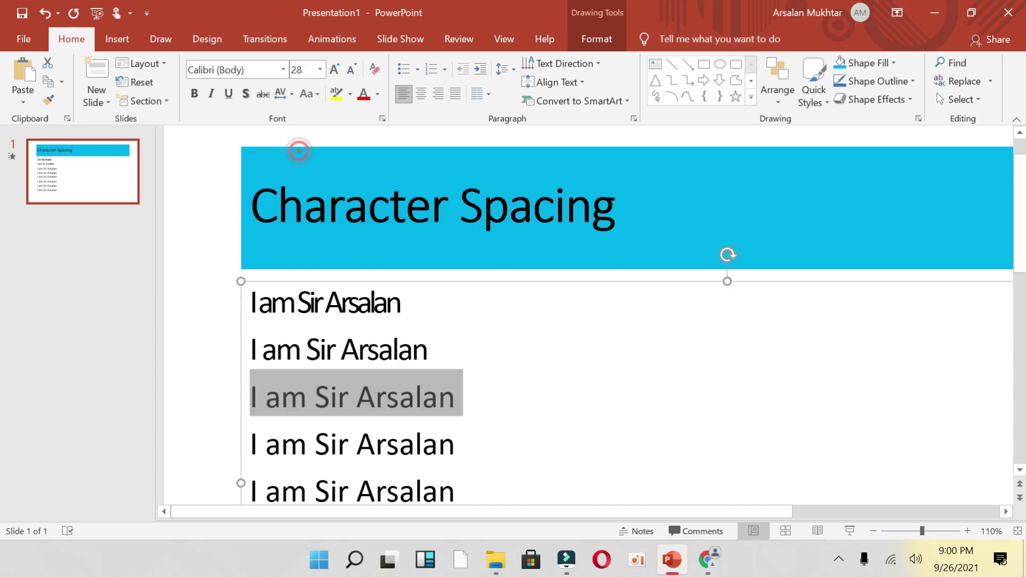
- Apply Loose character spacing to the fourth body line under the slide title
scroll(587, 315, down, 3)
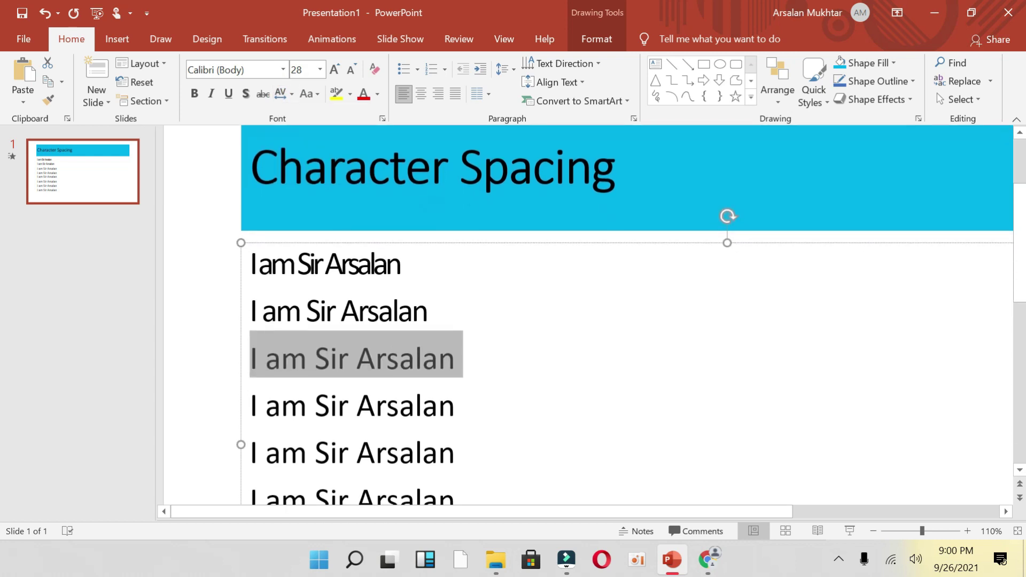
click(460, 364)
key(ctrl+shift+Left)
key(ctrl+shift+Left)
key(ctrl+shift+Left)
key(ctrl+shift+Left)
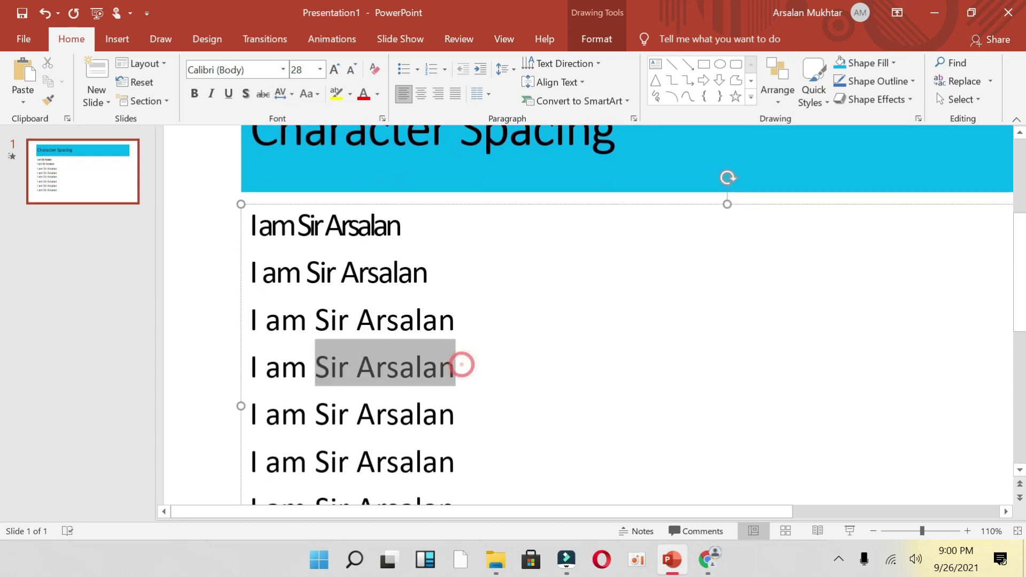
click(291, 94)
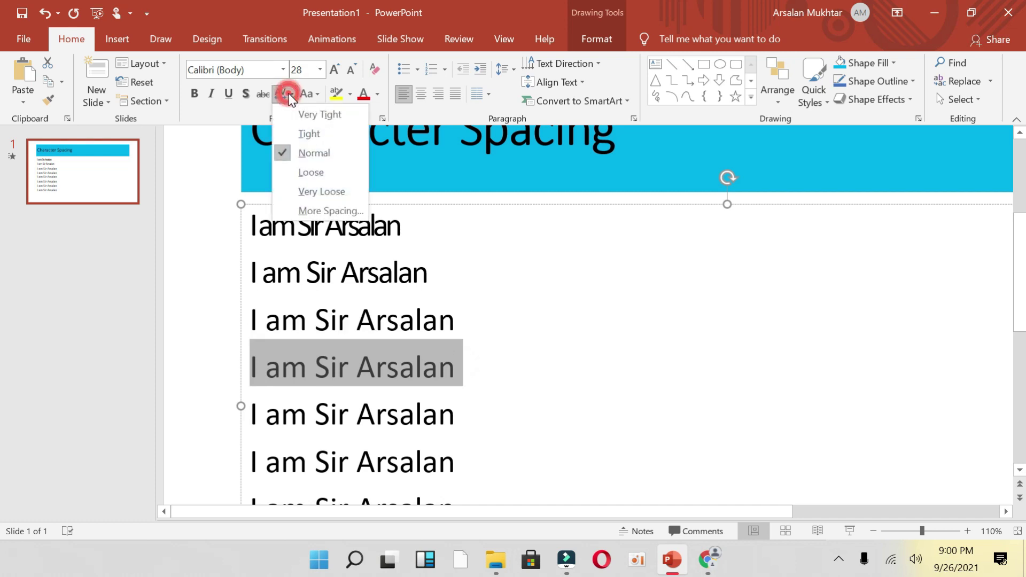
click(313, 175)
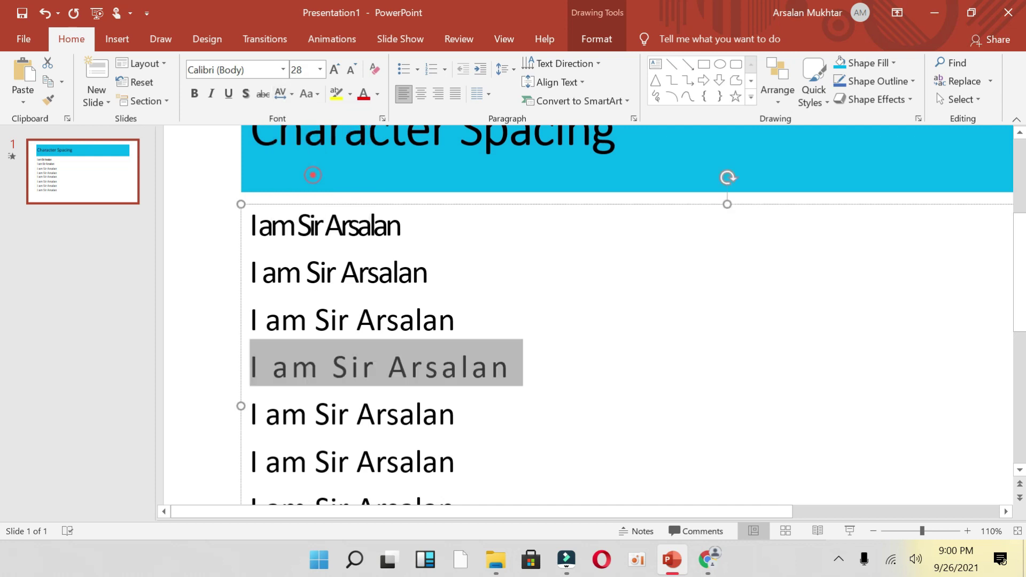
click(291, 374)
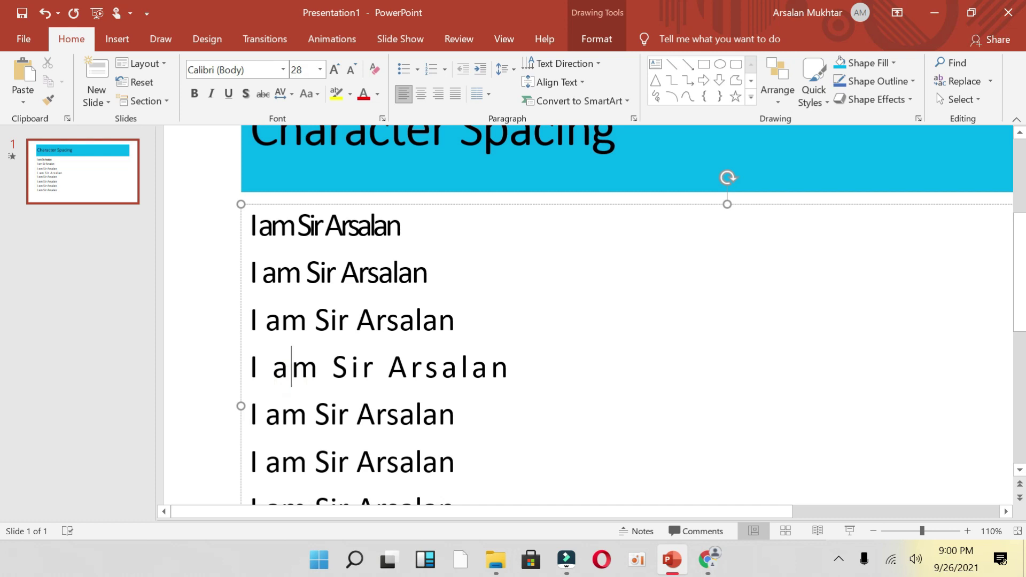
- Apply Very Loose character spacing to the fifth body line
scroll(631, 316, down, 1)
drag(457, 396, 250, 395)
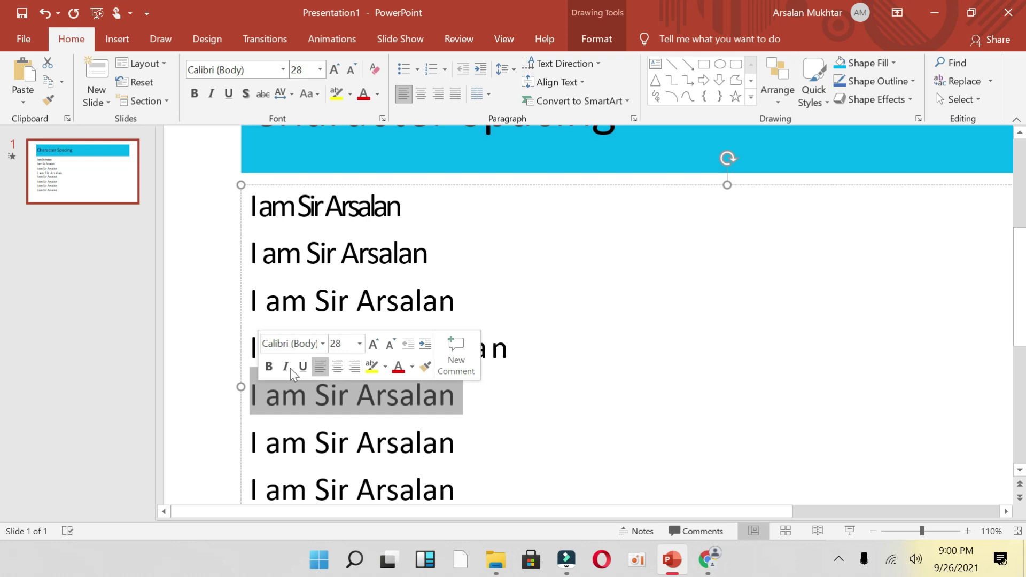
click(290, 95)
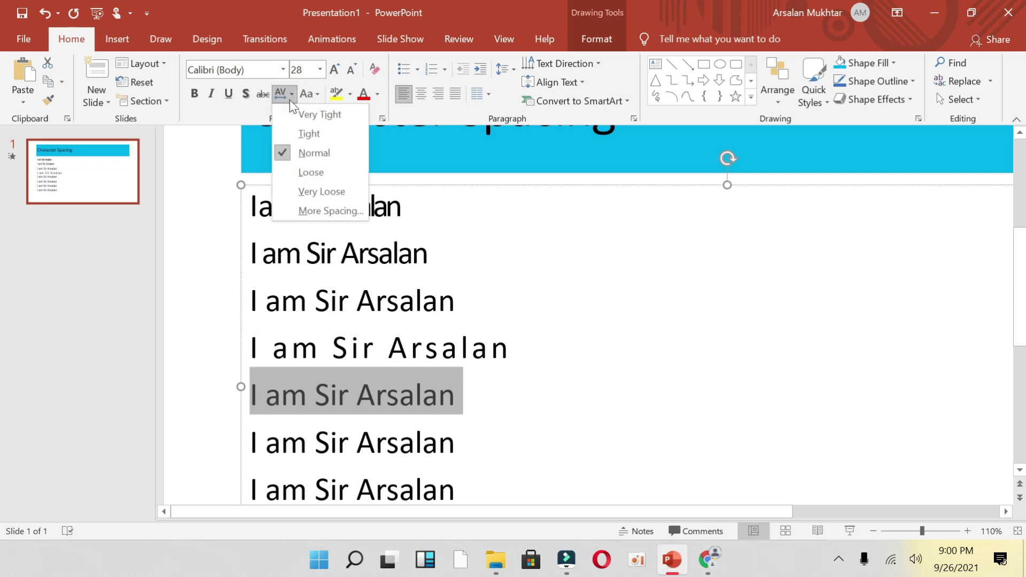
click(334, 192)
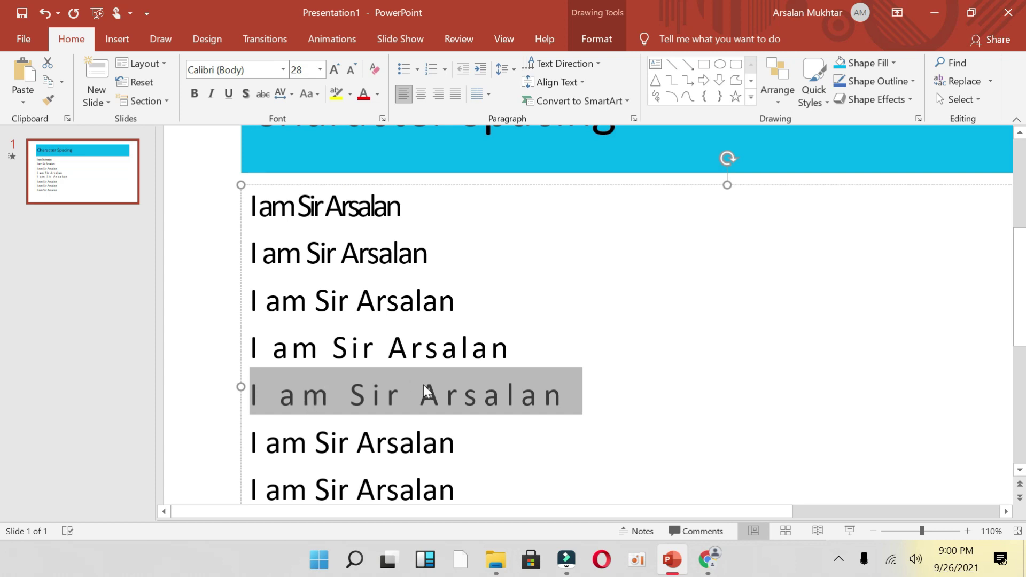
- Expand the character spacing of the sixth body line by a custom 15 pt
scroll(588, 320, down, 1)
drag(455, 403, 252, 400)
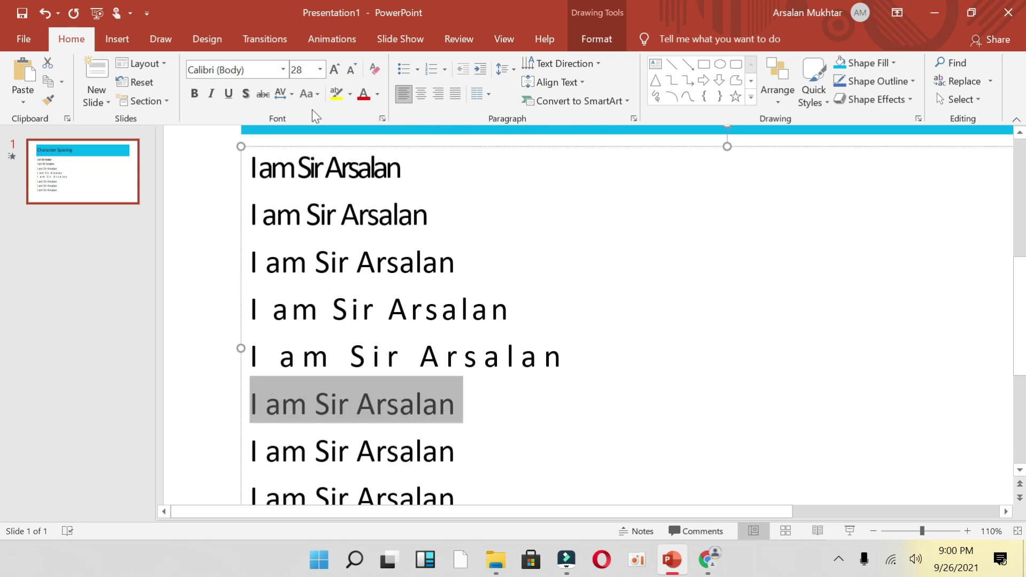
click(291, 95)
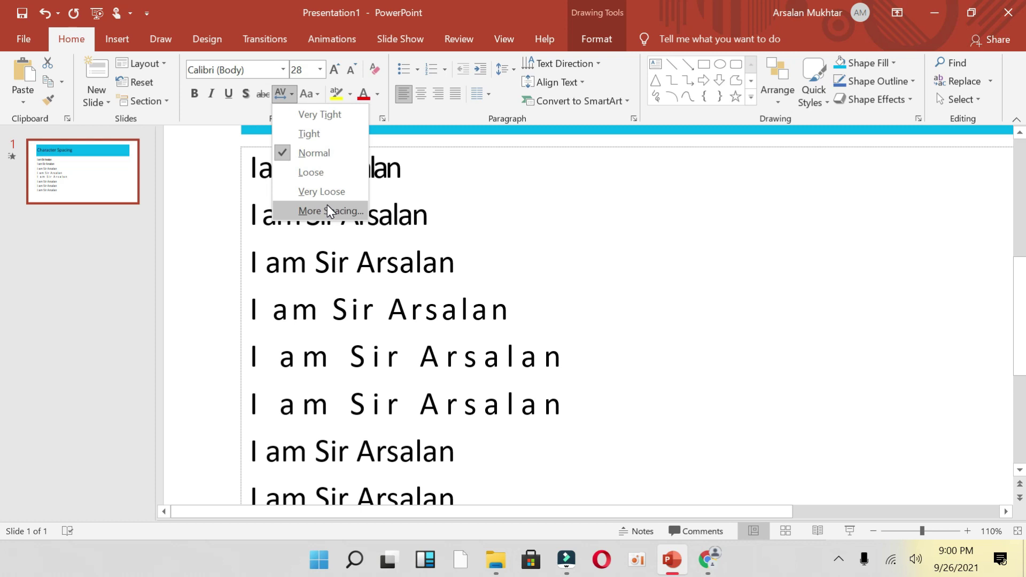
click(327, 208)
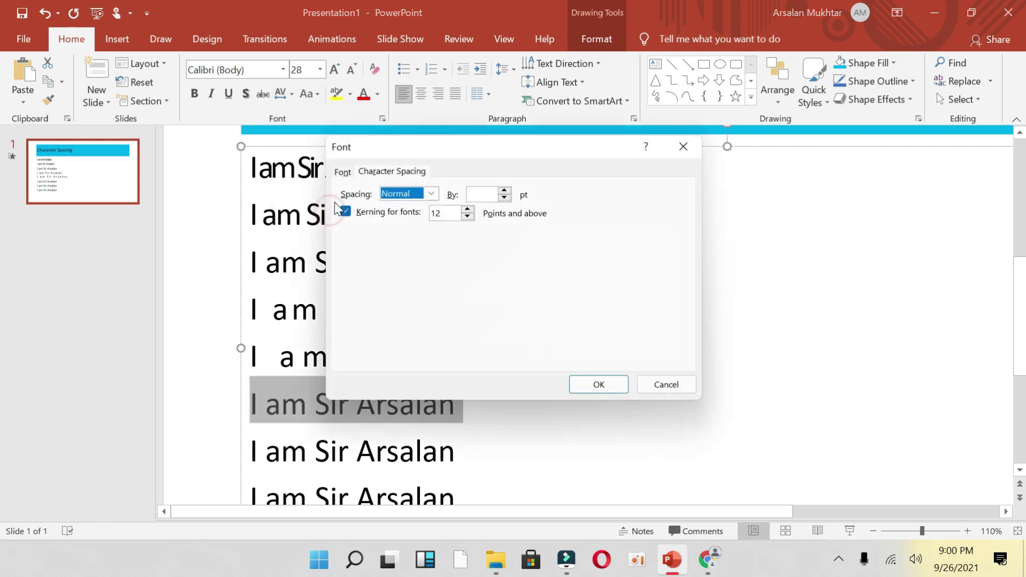
drag(473, 153, 600, 133)
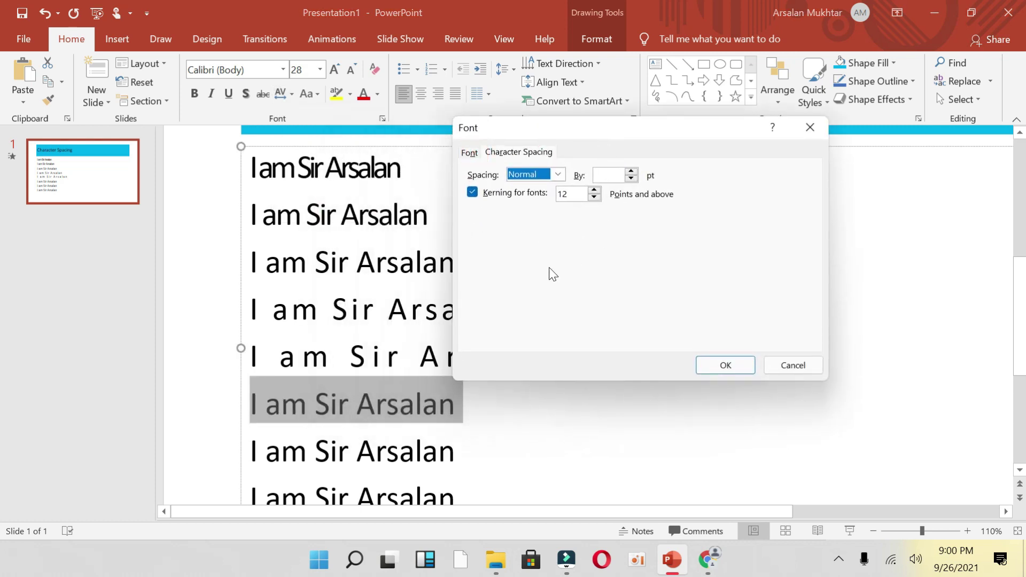
click(607, 174)
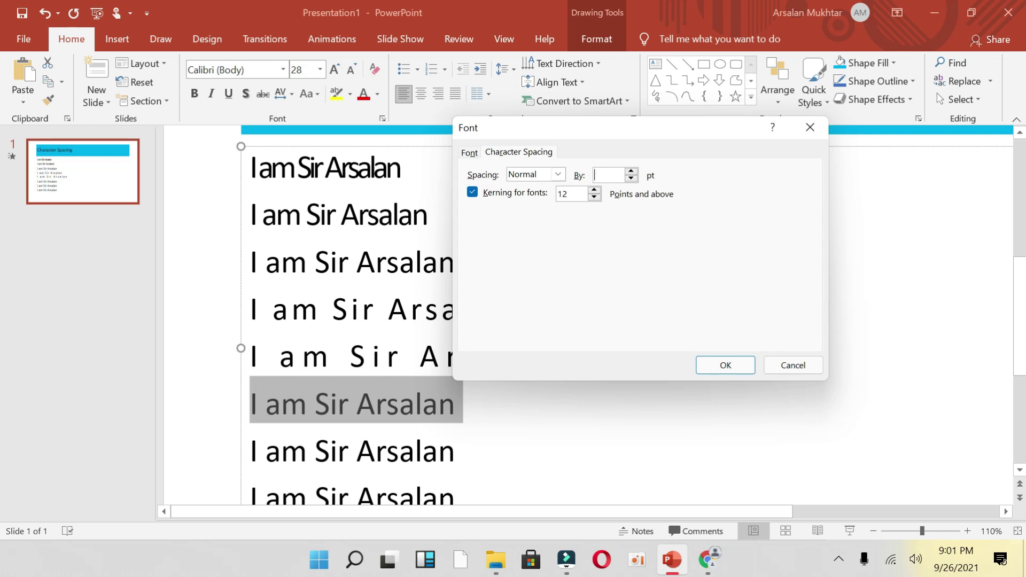
text(15)
click(726, 365)
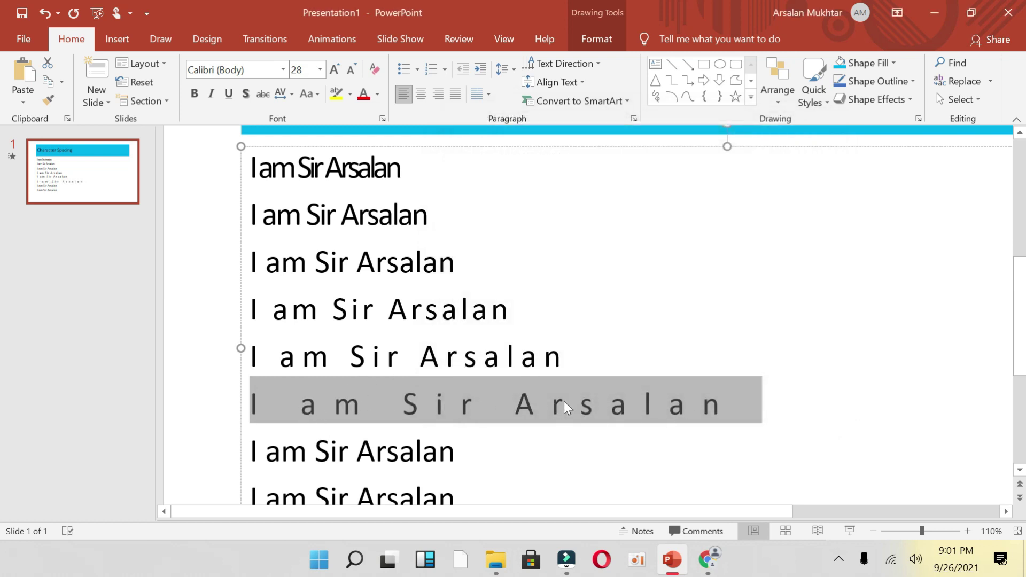
- Expand the character spacing of the seventh body line by a custom 17 pt
scroll(705, 412, down, 2)
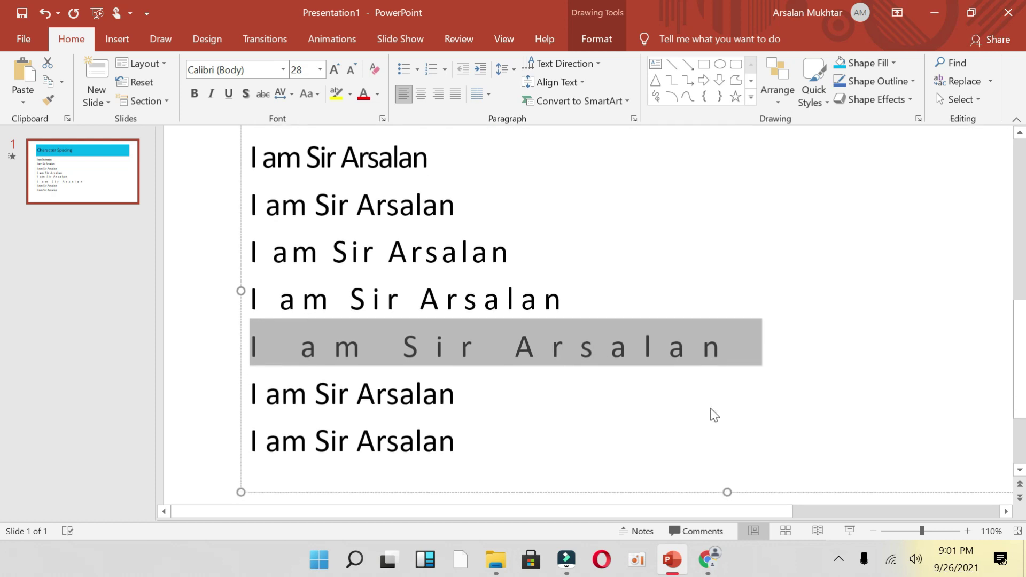
scroll(714, 414, down, 1)
key(Down)
key(ctrl+shift+Left)
key(ctrl+shift+Left)
key(ctrl+shift+Left)
key(ctrl+shift+Left)
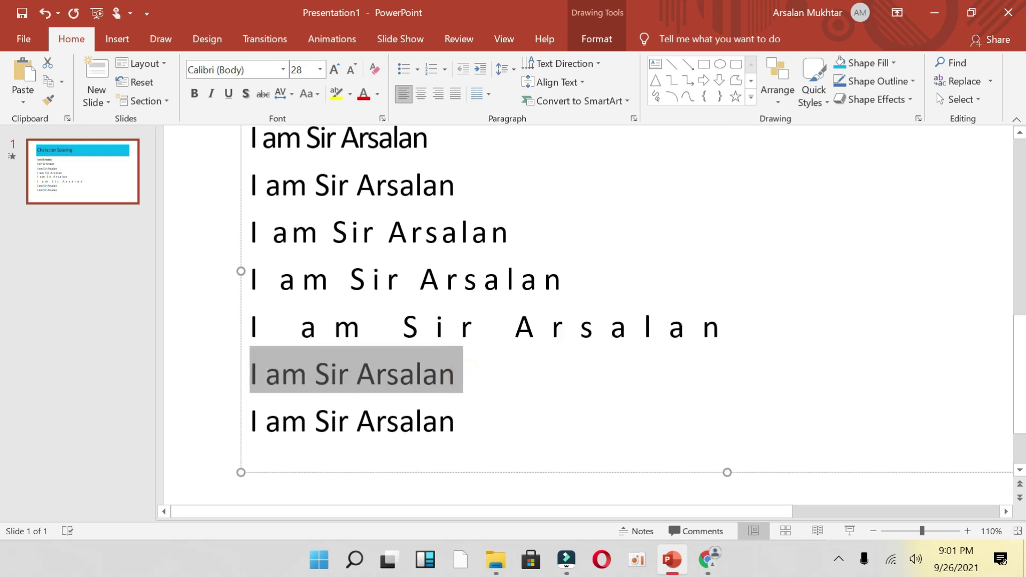
click(288, 94)
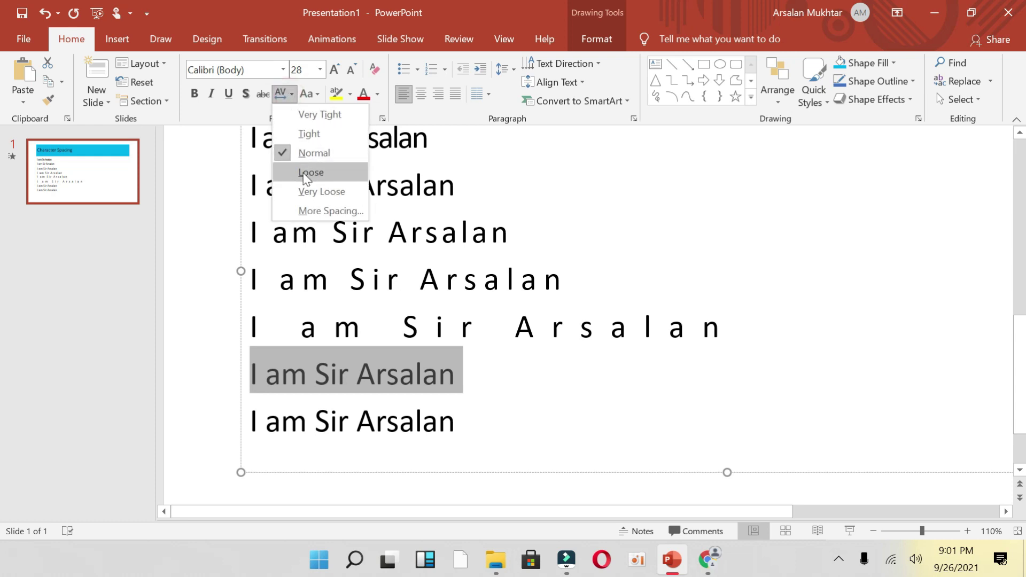
click(319, 212)
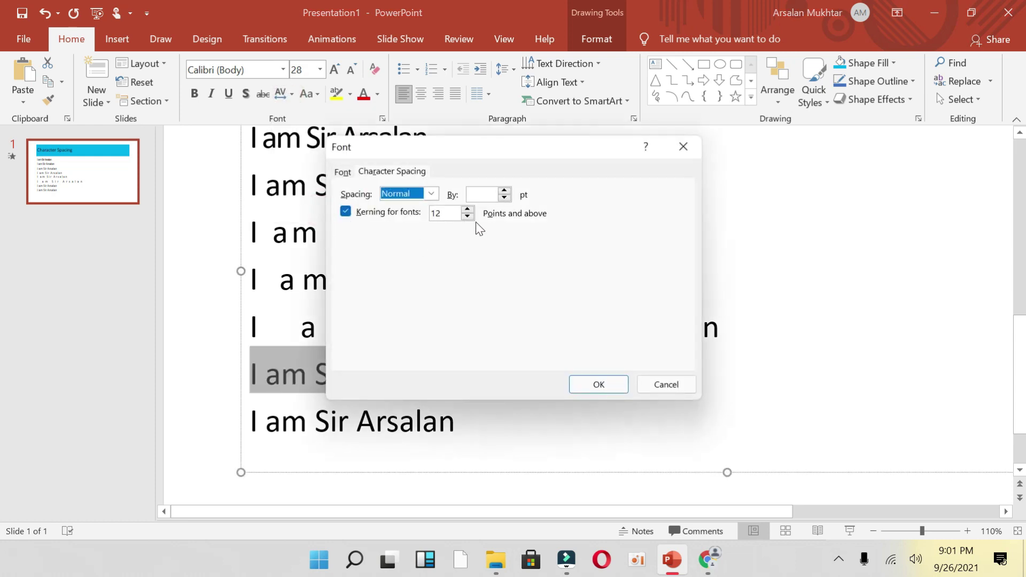
click(491, 195)
text(17)
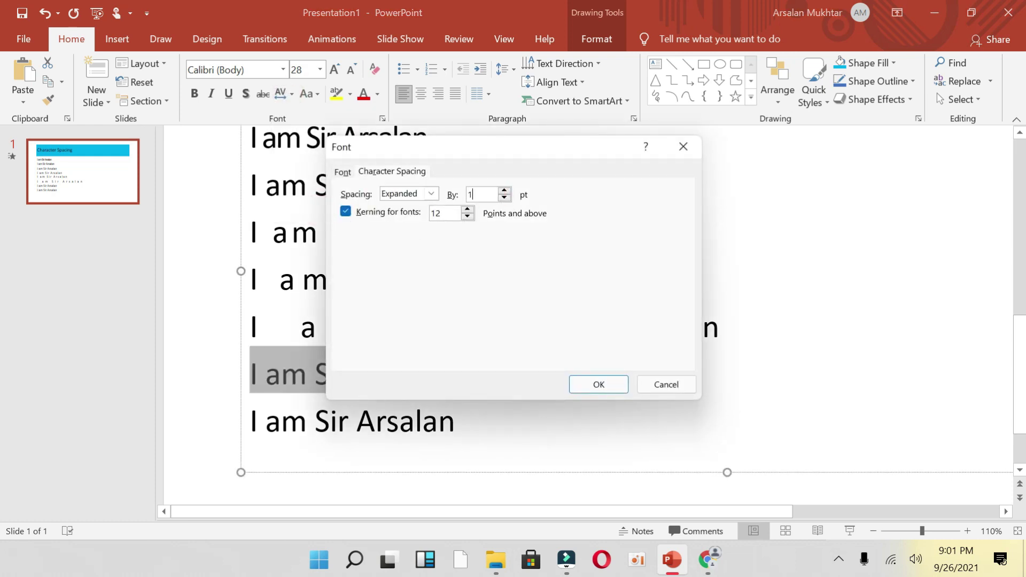
click(598, 384)
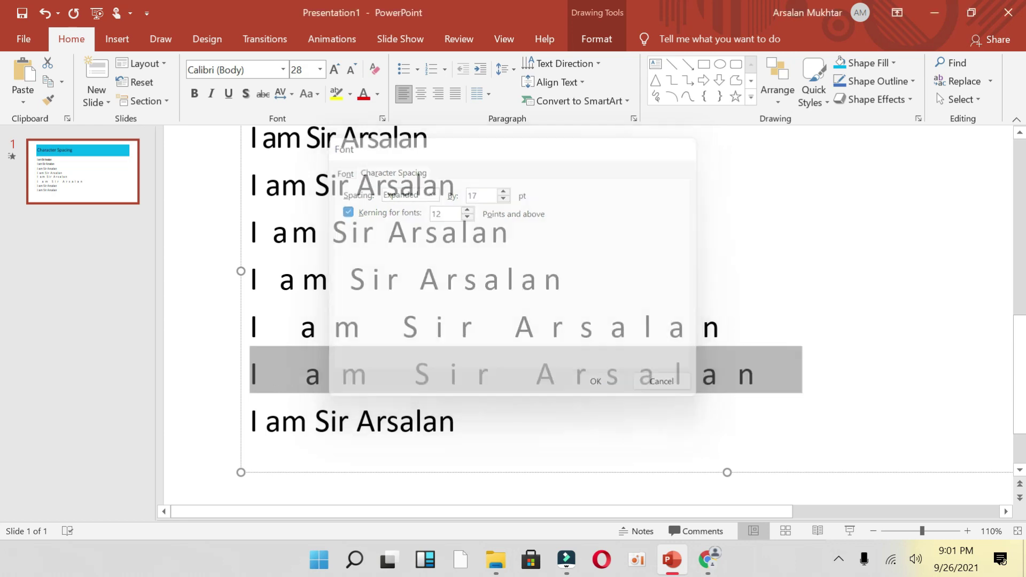
click(737, 374)
- Expand the character spacing of the last body line by a custom 25 pt
scroll(534, 321, down, 1)
drag(455, 401, 249, 402)
click(292, 95)
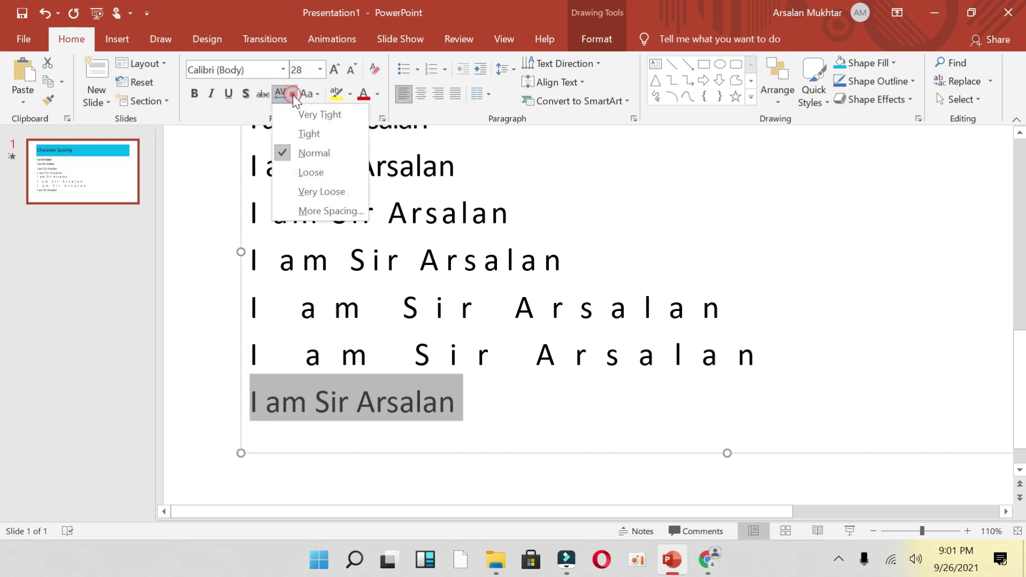
click(310, 172)
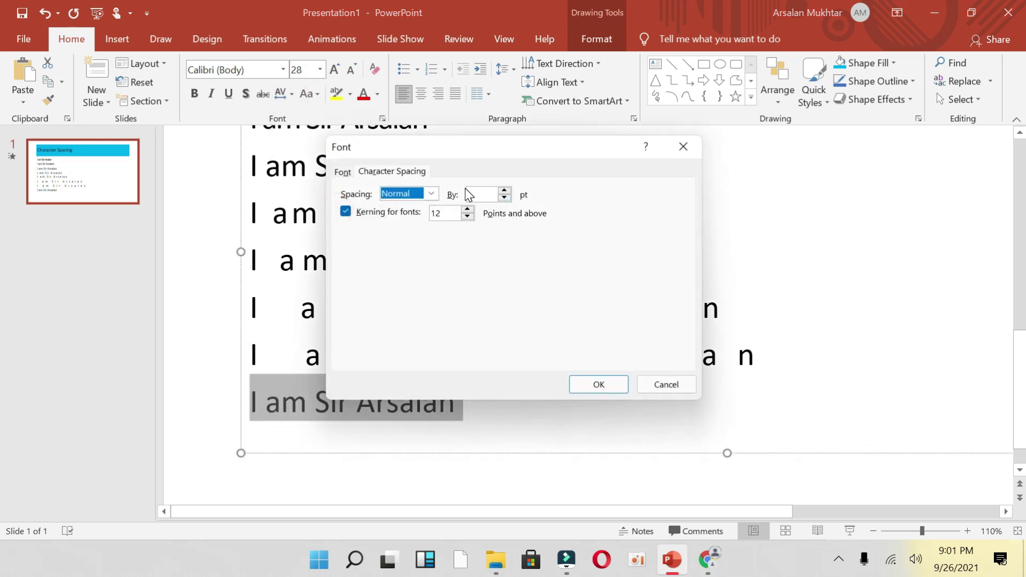
click(473, 194)
text(25)
click(596, 385)
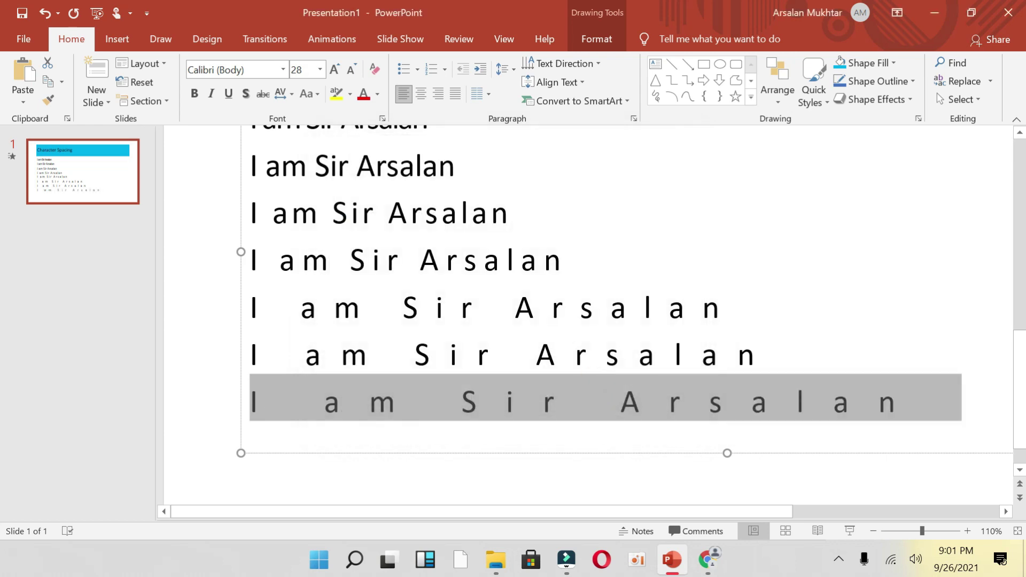
click(775, 354)
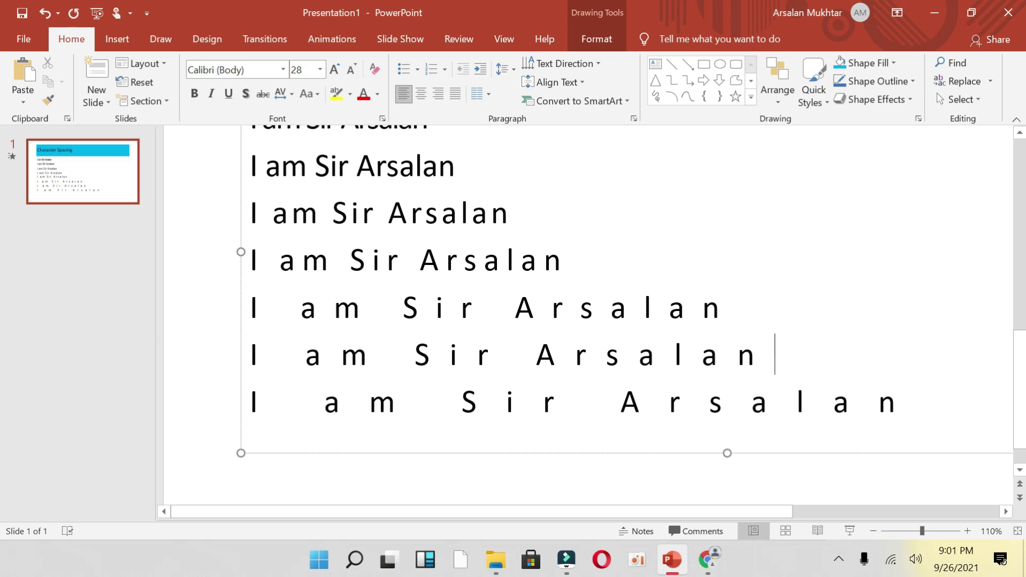
- Add bullets to all eight body lines, including the first one with very tight spacing
scroll(624, 310, up, 1)
drag(940, 440, 251, 156)
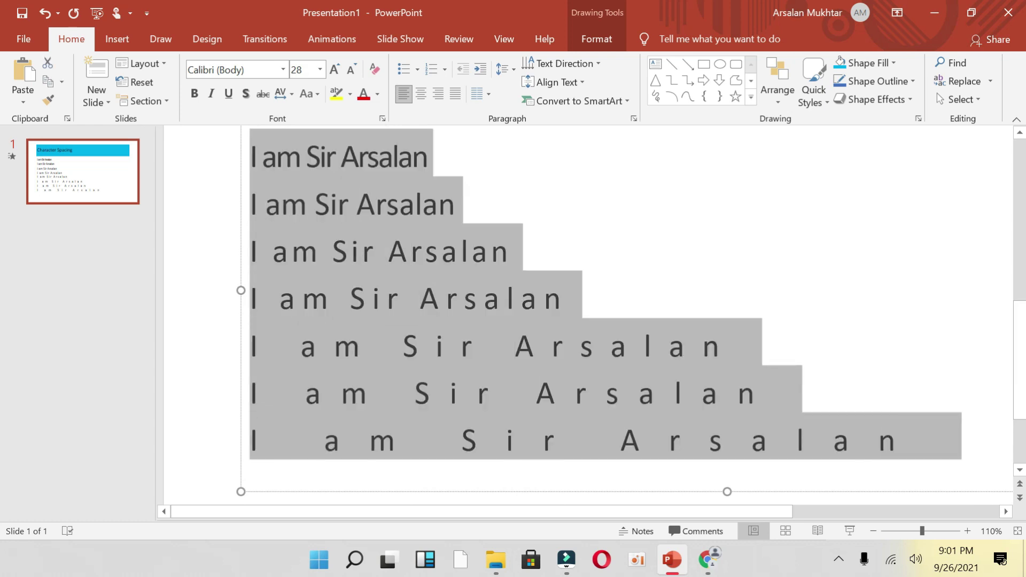
click(404, 73)
click(588, 296)
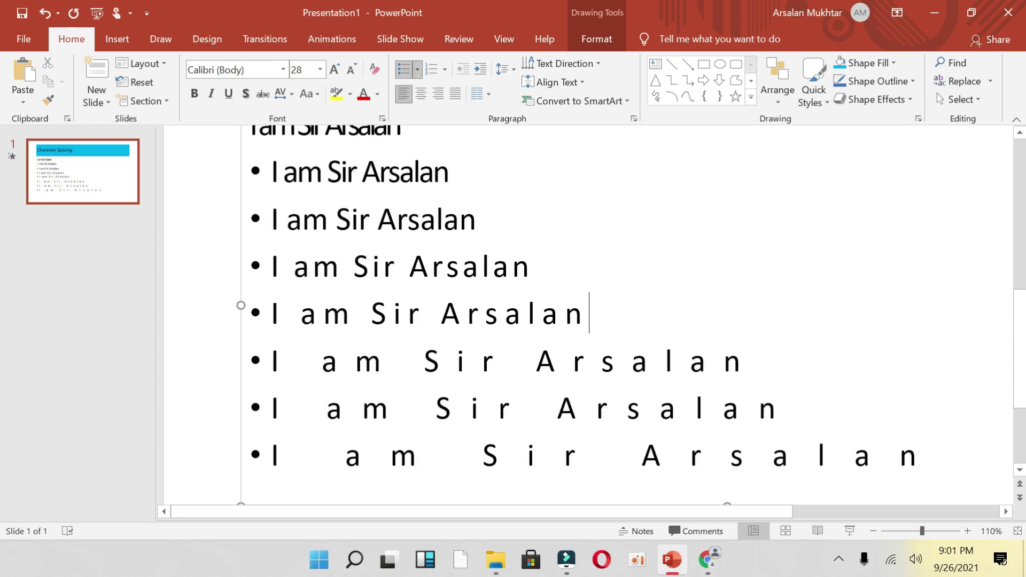
scroll(625, 315, up, 2)
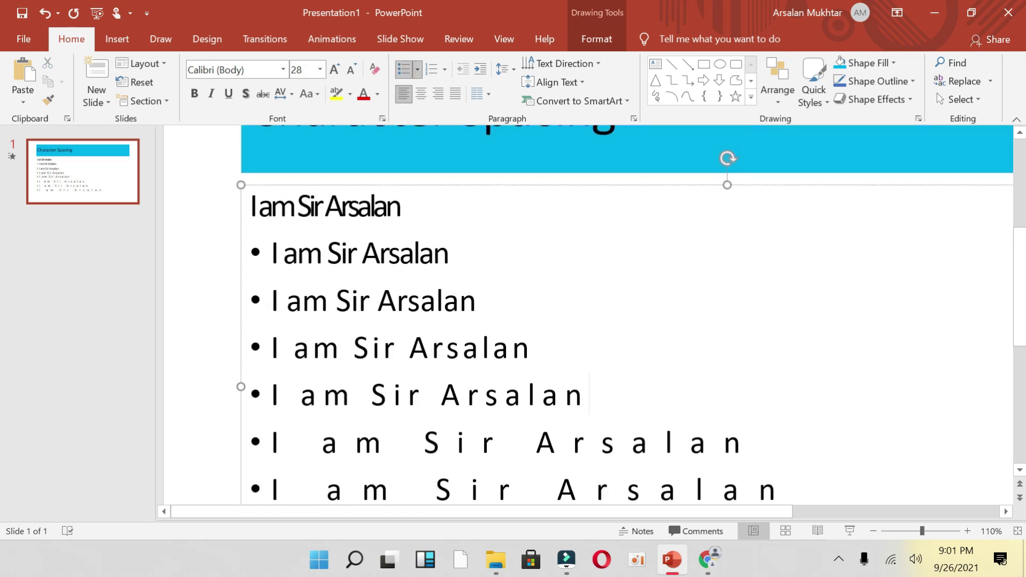
triple_click(247, 206)
click(404, 70)
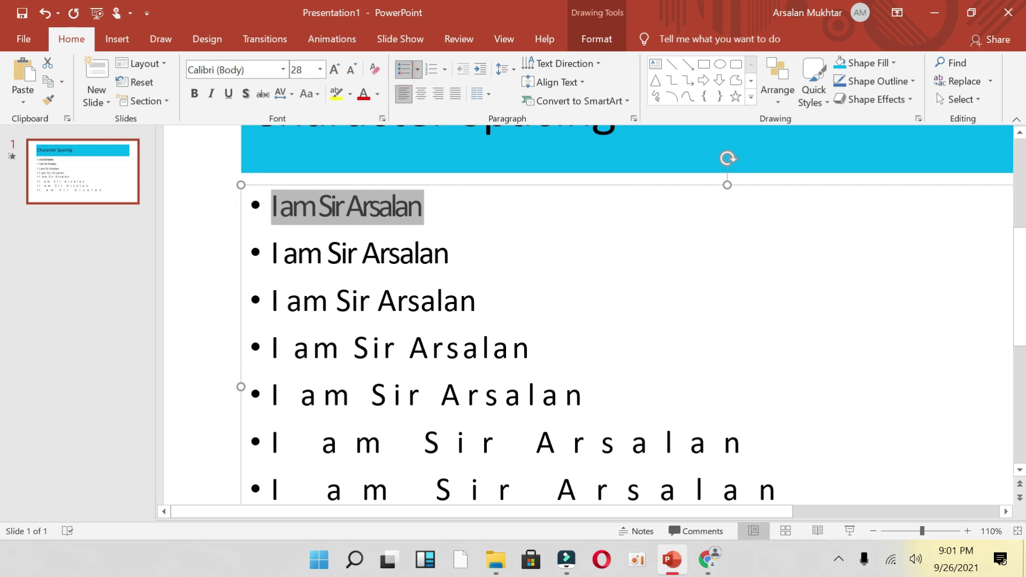
scroll(625, 315, down, 2)
scroll(625, 315, up, 2)
scroll(625, 316, down, 2)
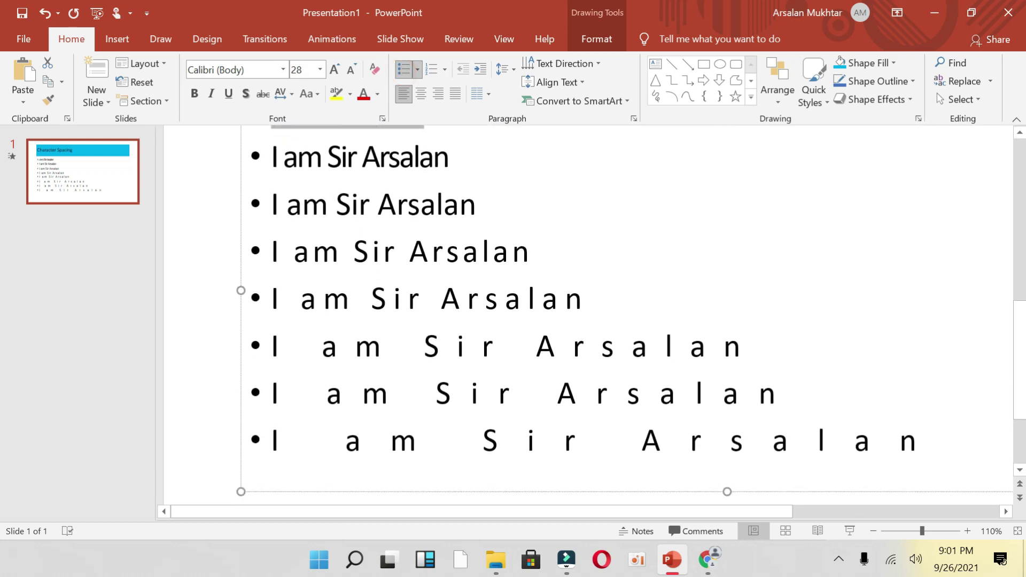
- Undo the bullets and all the character spacing changes made to the body lines
key(ctrl+z)
key(ctrl+z)
key(ctrl+z)
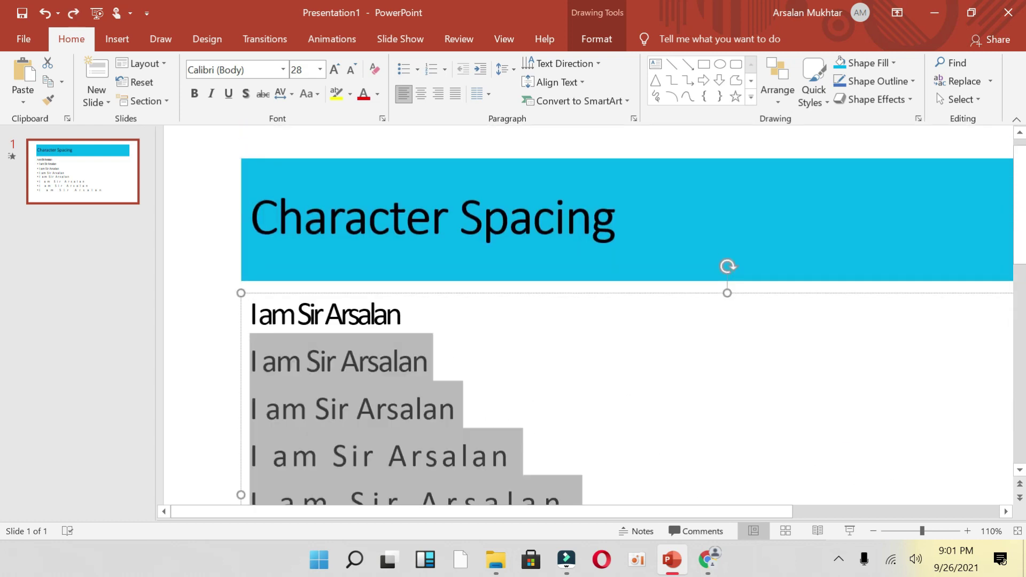
key(ctrl+z)
key(ctrl+z)
key(ctrl+z)
key(ctrl+z)
key(ctrl+z)
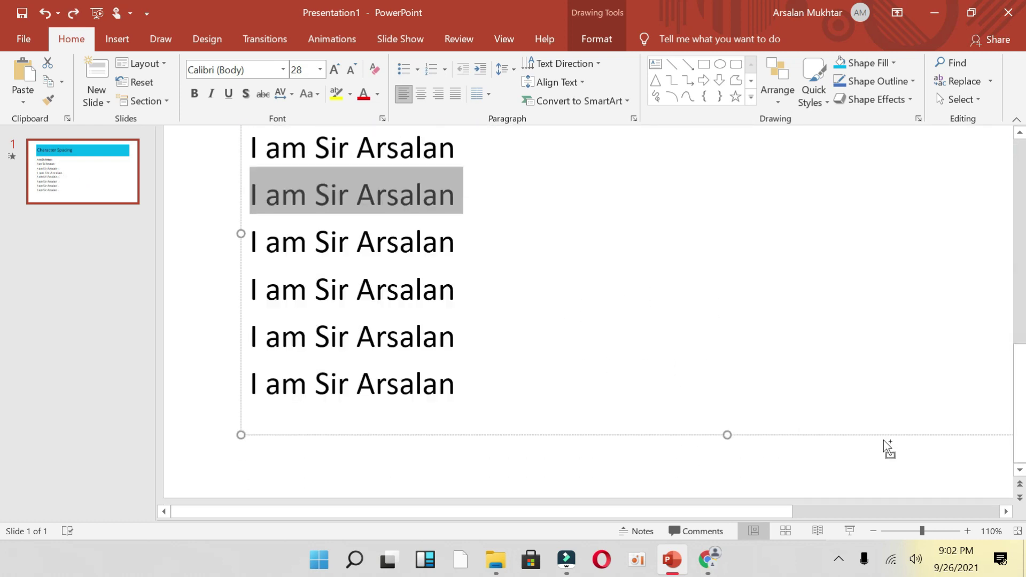
key(ctrl+z)
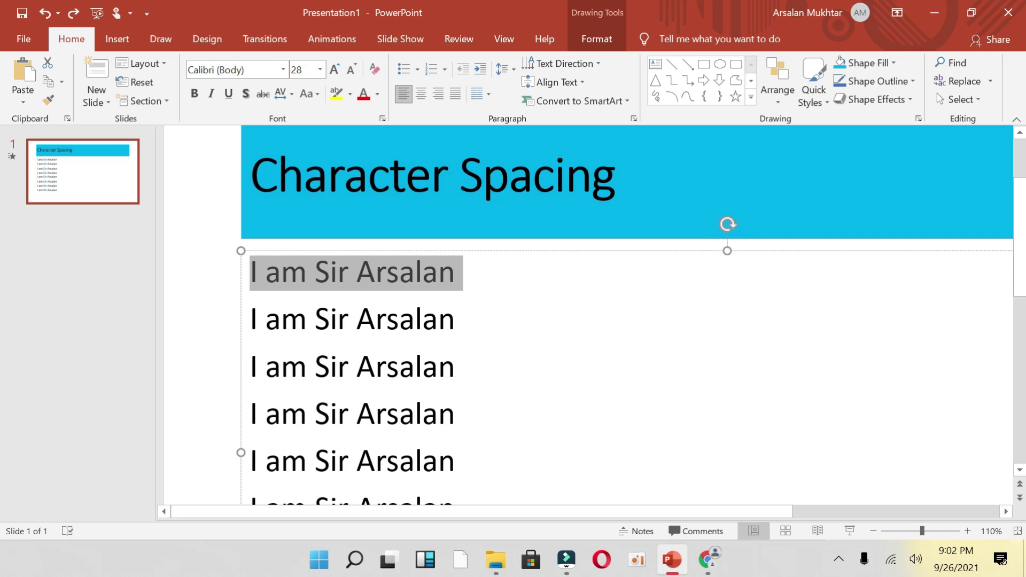
- Append the sentence ". I am from Karachi" to the end of the first body line
click(456, 413)
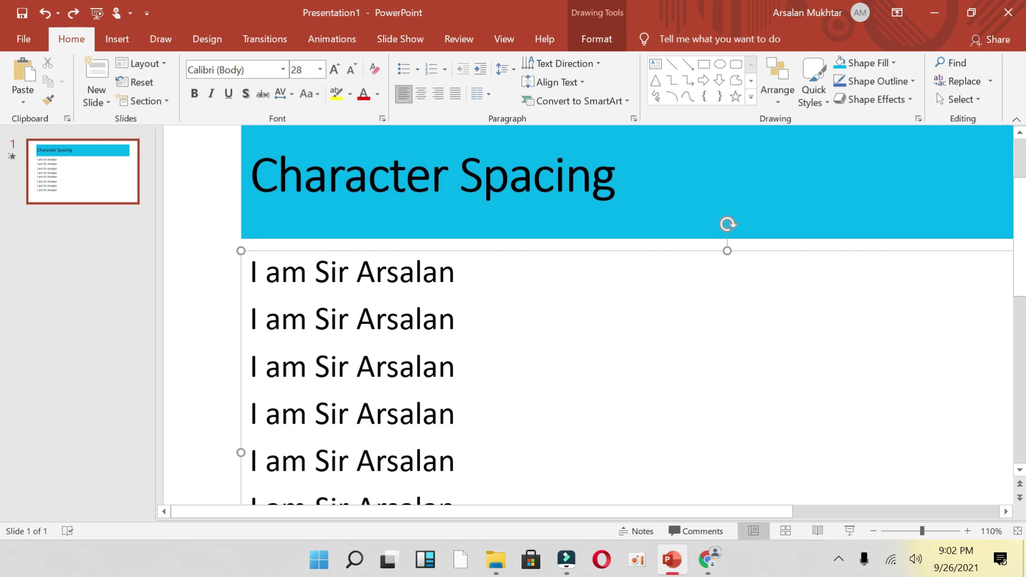
click(529, 280)
text(. I am from K)
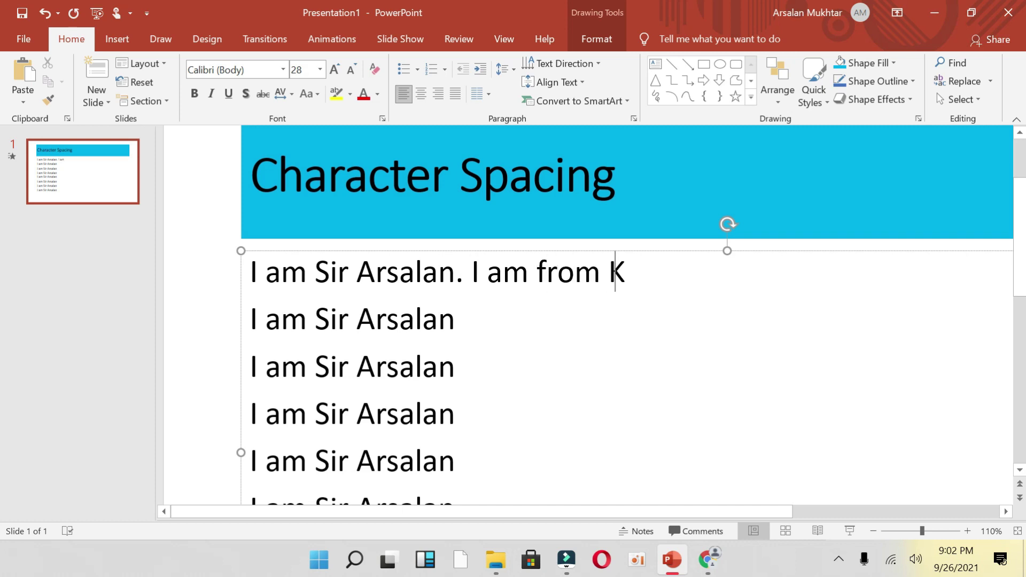
text(arachi)
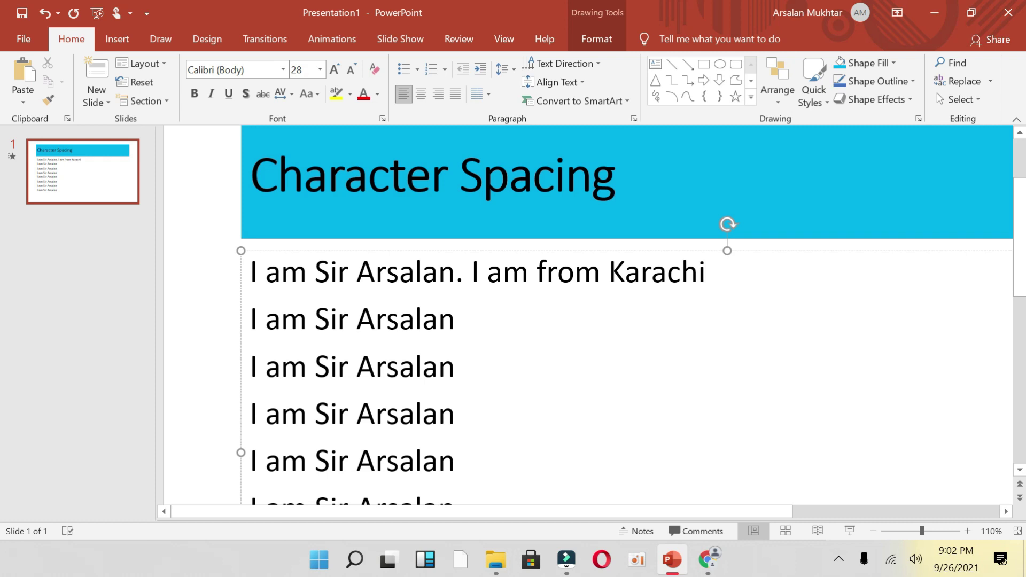
drag(356, 272, 456, 273)
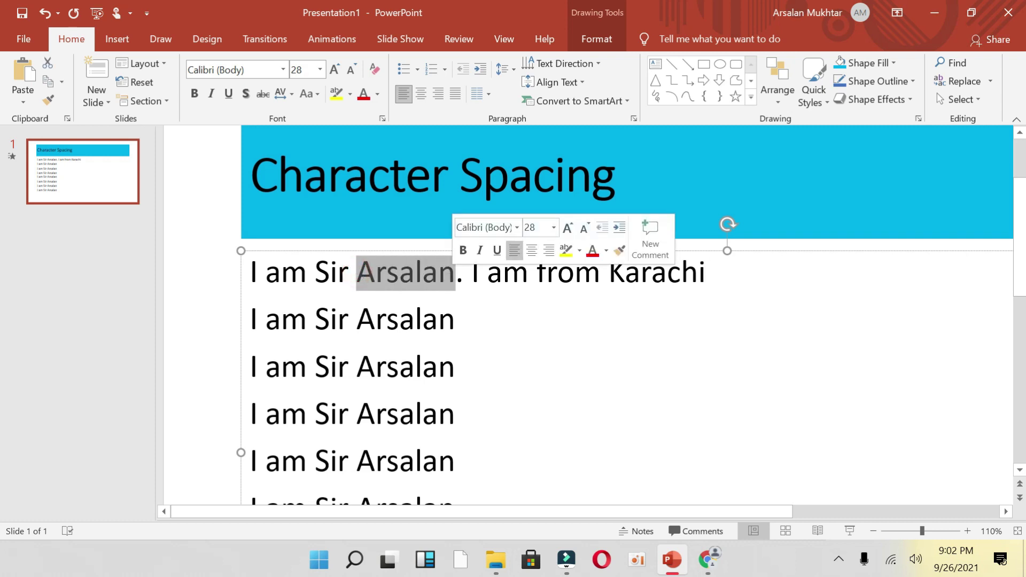
click(608, 269)
double_click(608, 270)
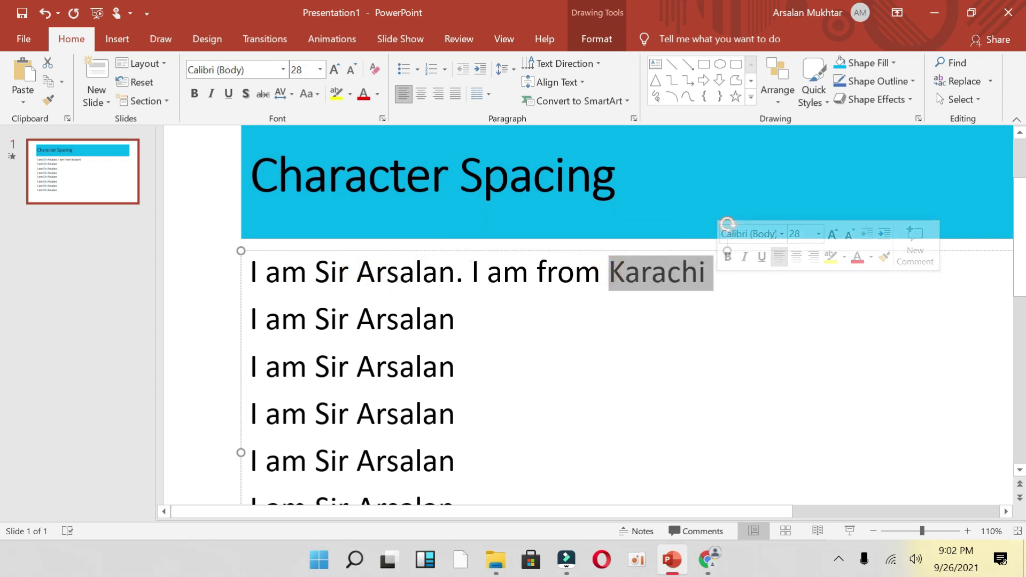
click(672, 305)
- Apply Very Tight character spacing to only the name following "Sir" in the first body line
drag(356, 273, 456, 273)
click(289, 95)
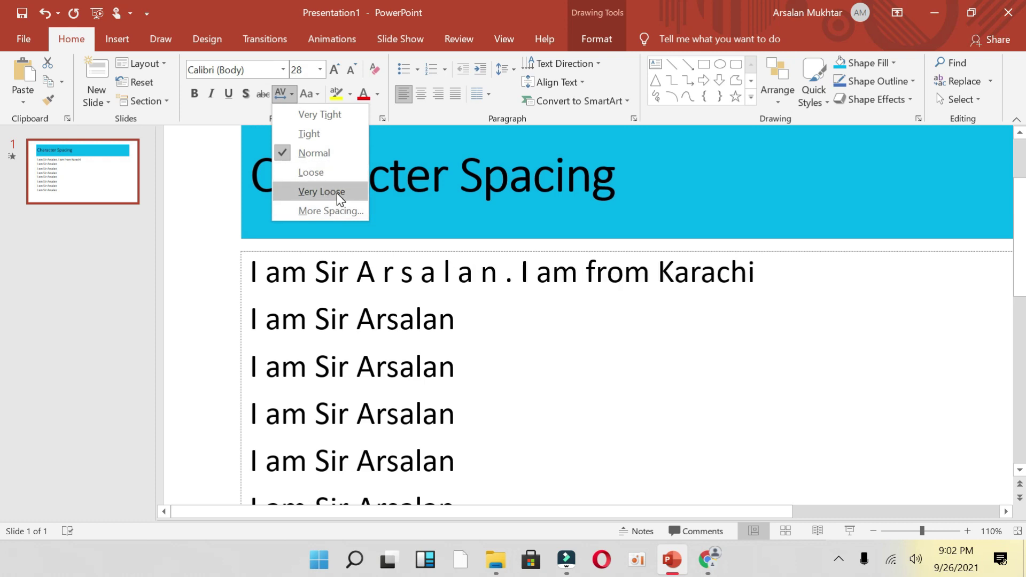
click(338, 117)
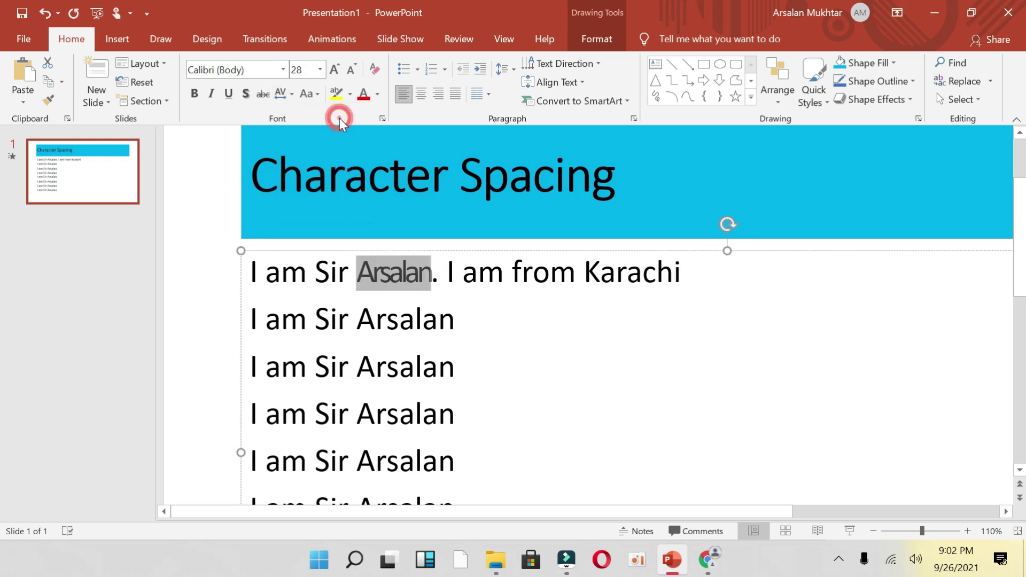
- Expand the character spacing of the word "Karachi" in the first body line by a custom 10 pt
drag(584, 273, 688, 272)
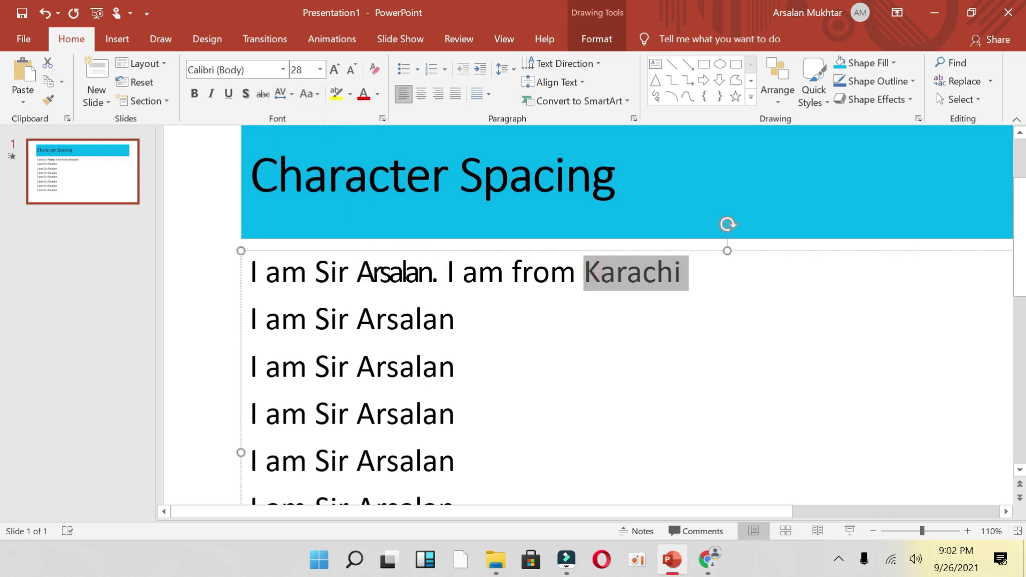
click(287, 92)
click(320, 210)
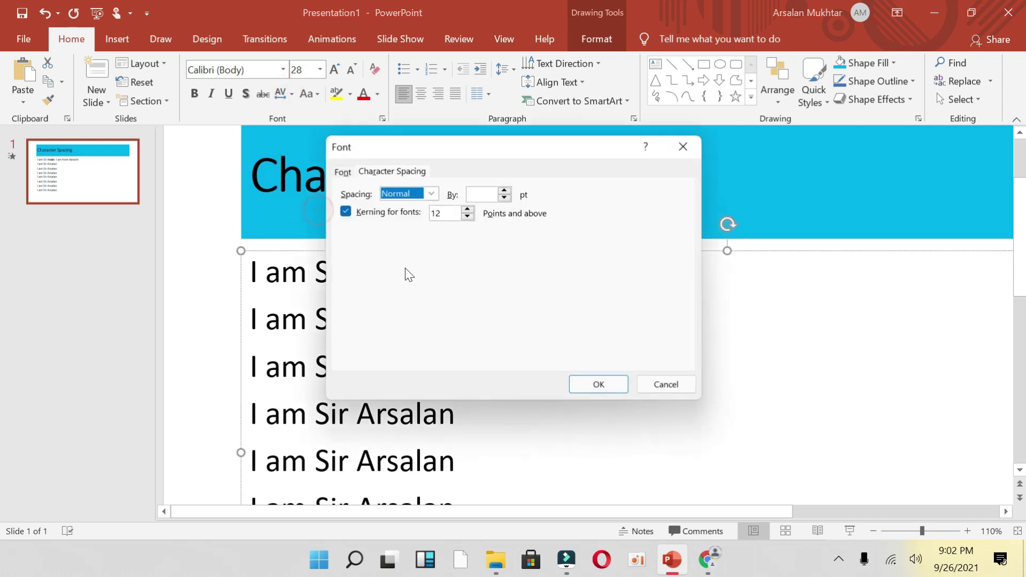
click(499, 195)
text(10)
click(592, 383)
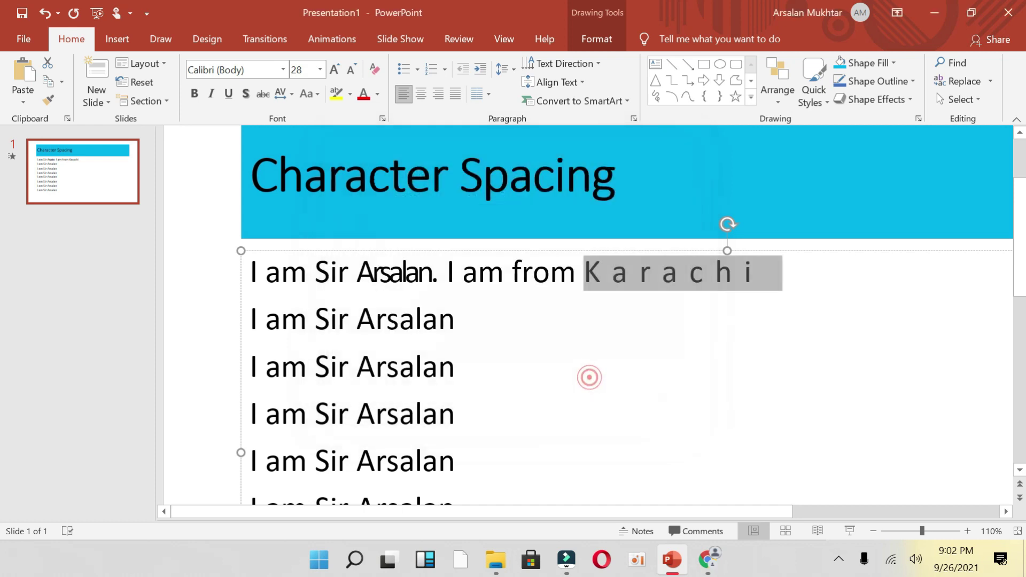
click(624, 298)
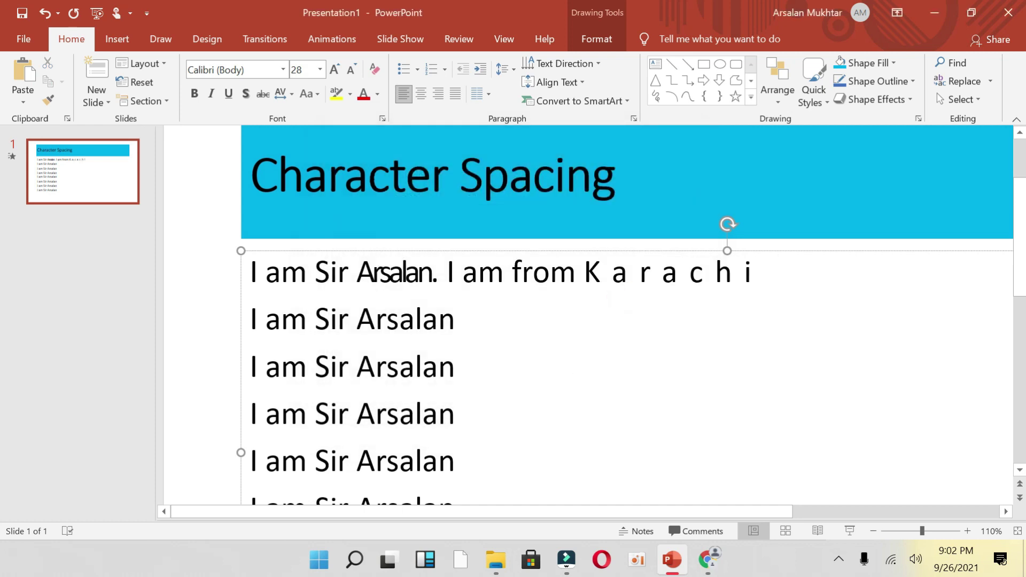
drag(356, 273, 430, 273)
drag(584, 272, 743, 286)
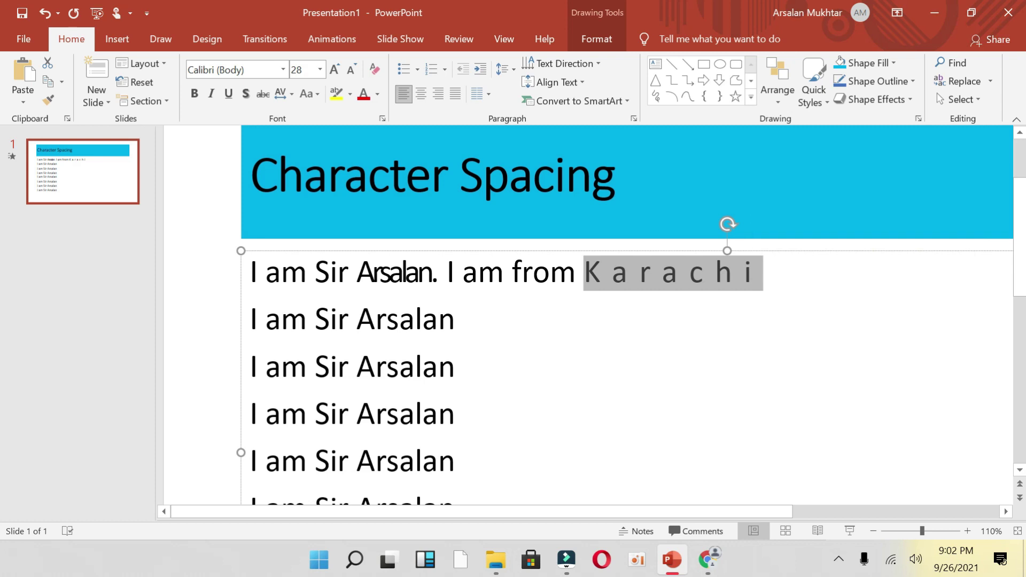
click(530, 319)
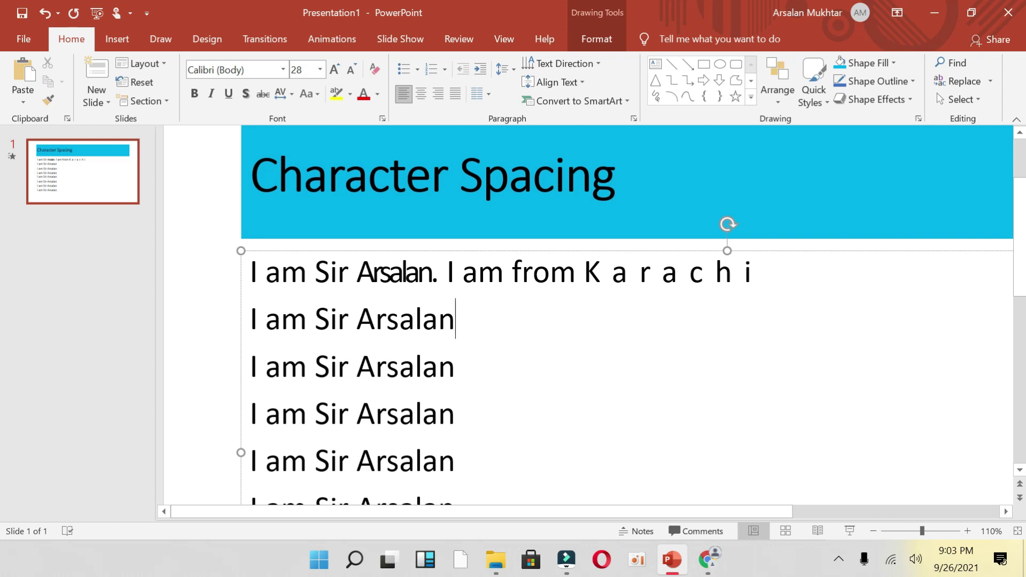
click(290, 96)
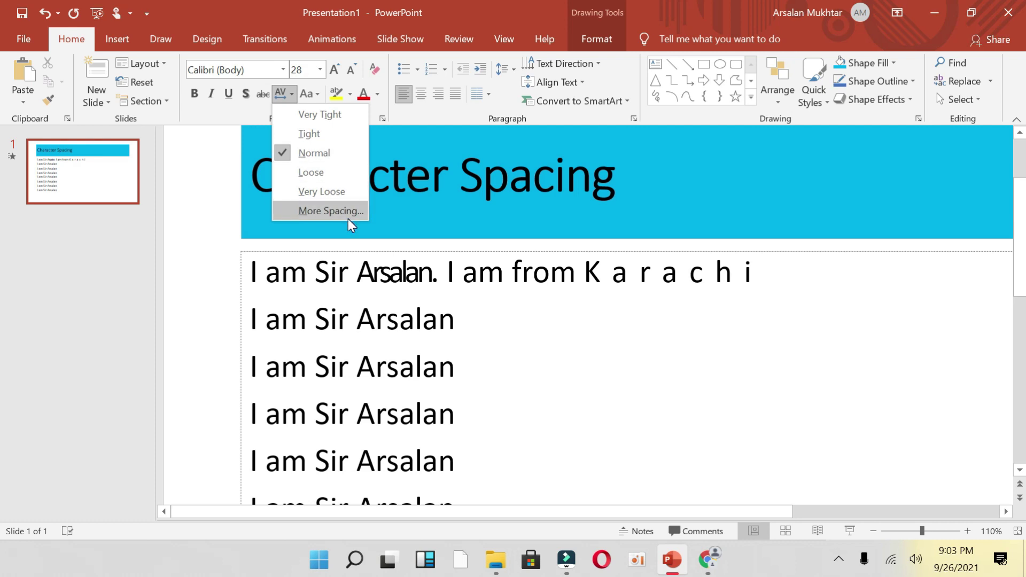
click(481, 320)
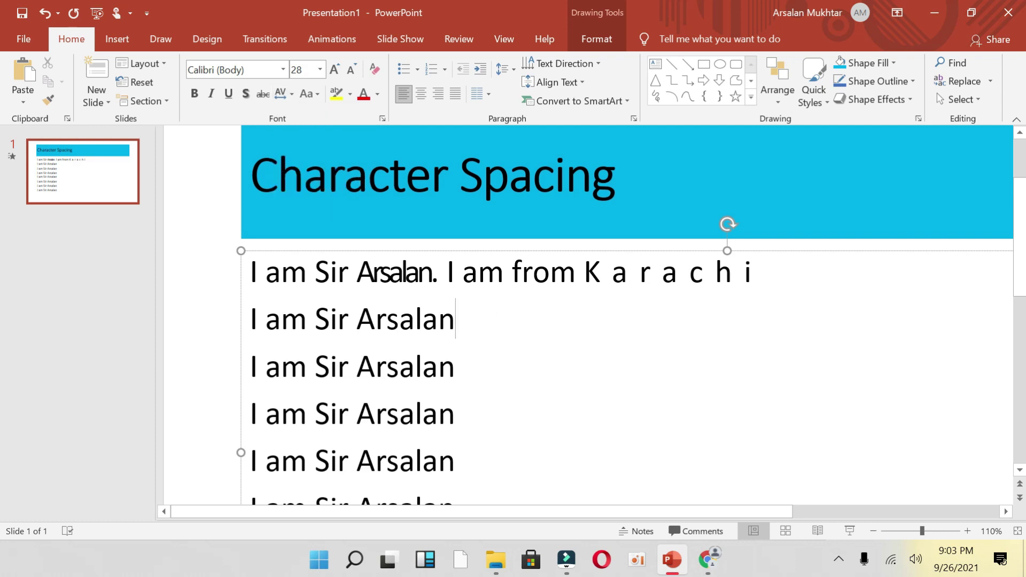